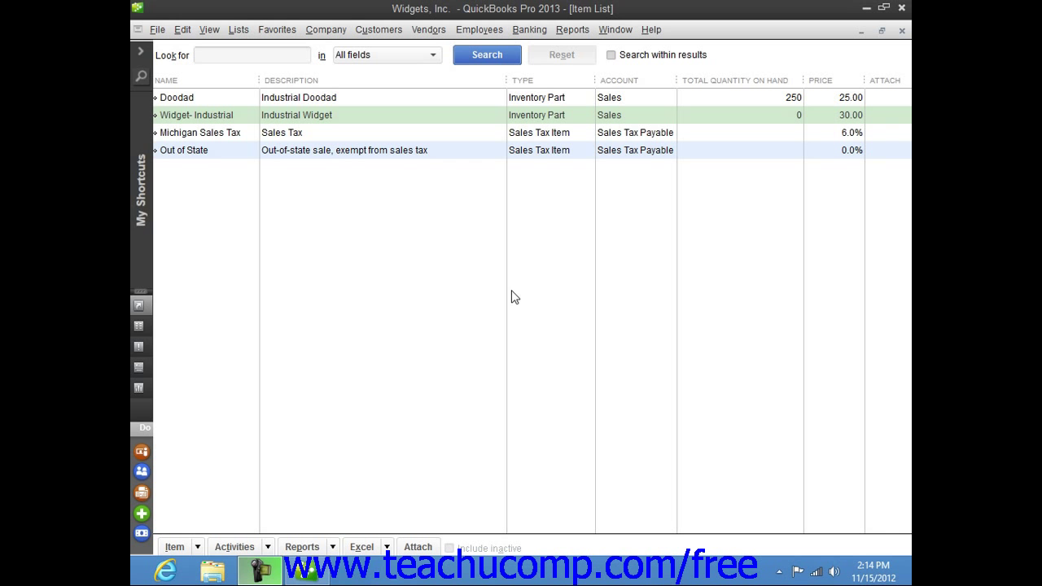
- Select the Widget- Industrial item, which shows 0 on hand, in the Item List
{"action": "left_click", "coordinate": [382, 119]}
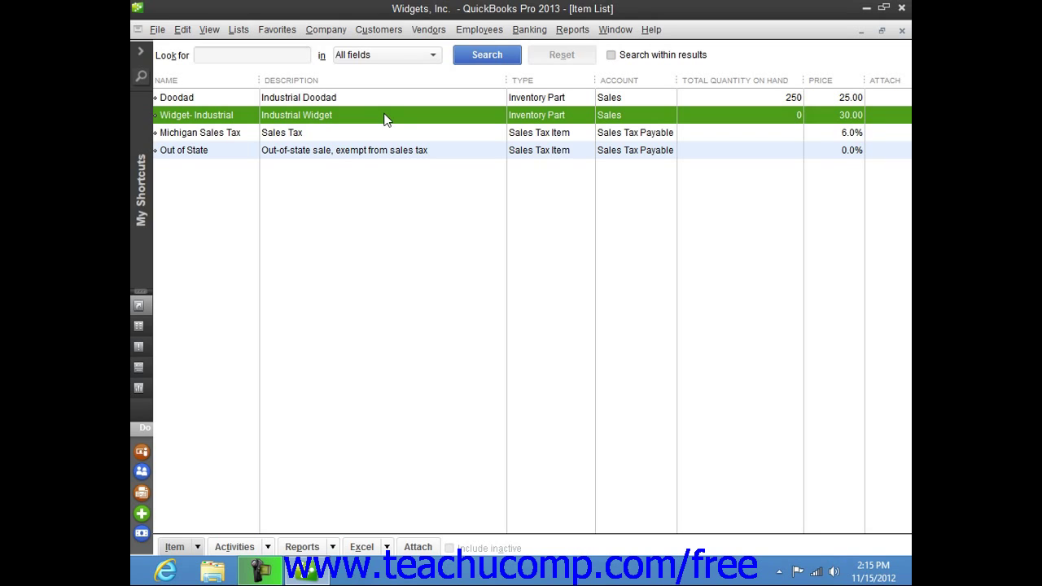
- Create a purchase order to Widman Widget Mfg., checking date 11/15/2012 and P.O. No. 1
{"action": "left_click", "coordinate": [415, 30]}
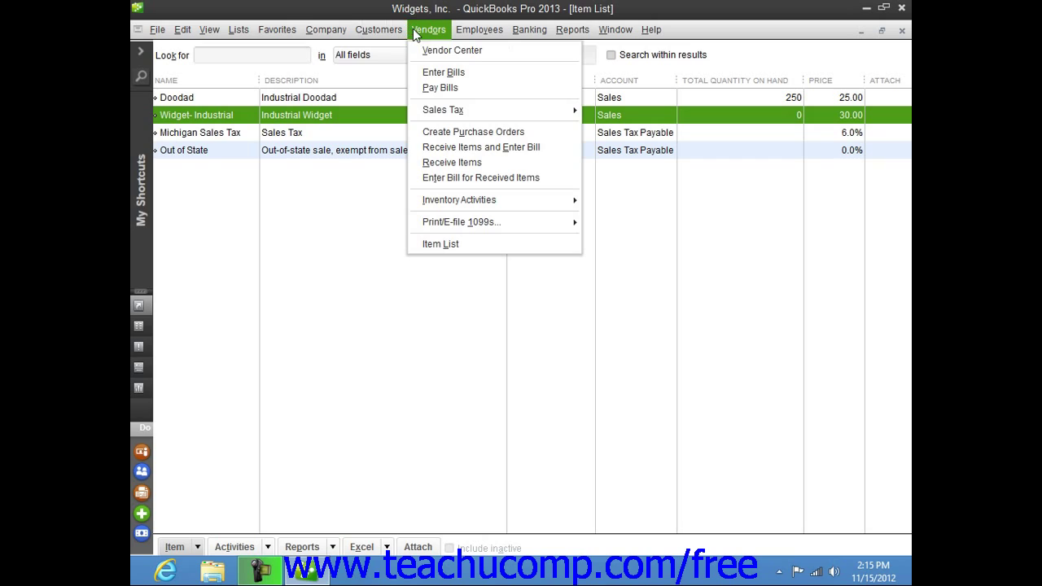
{"action": "left_click", "coordinate": [457, 136]}
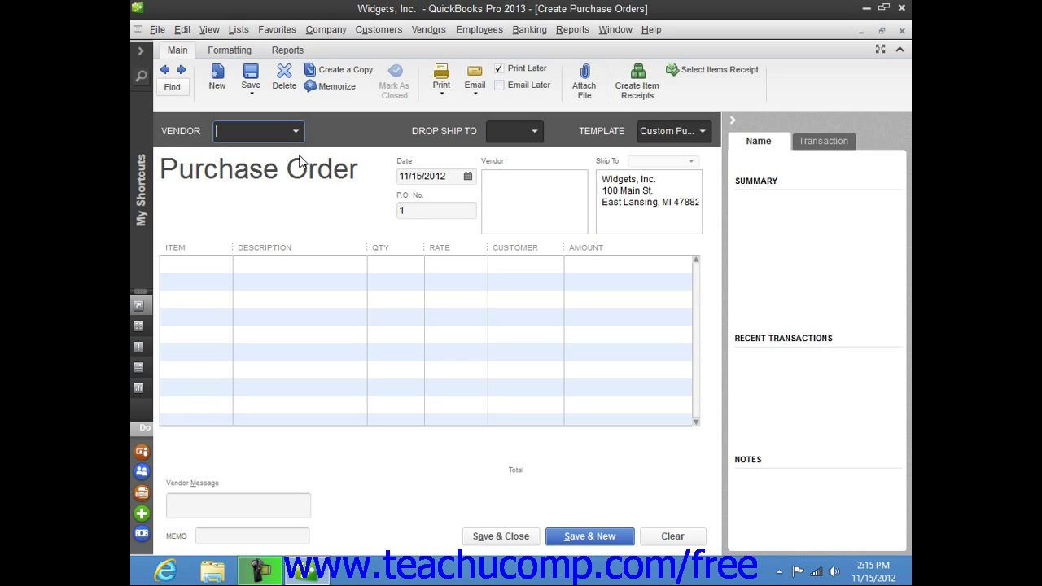
{"action": "left_click", "coordinate": [295, 132]}
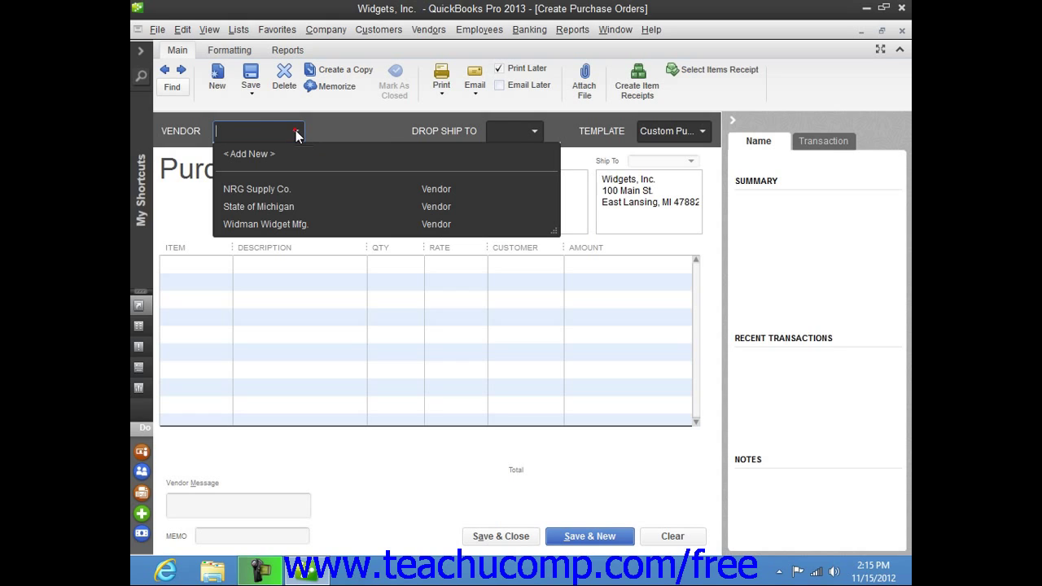
{"action": "left_click", "coordinate": [289, 223]}
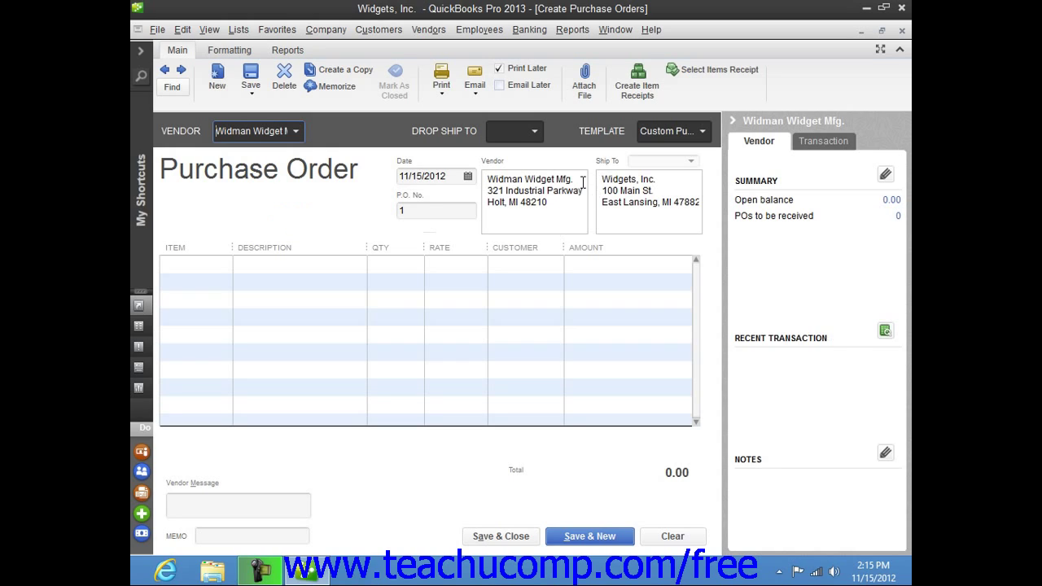
{"action": "left_click", "coordinate": [450, 177]}
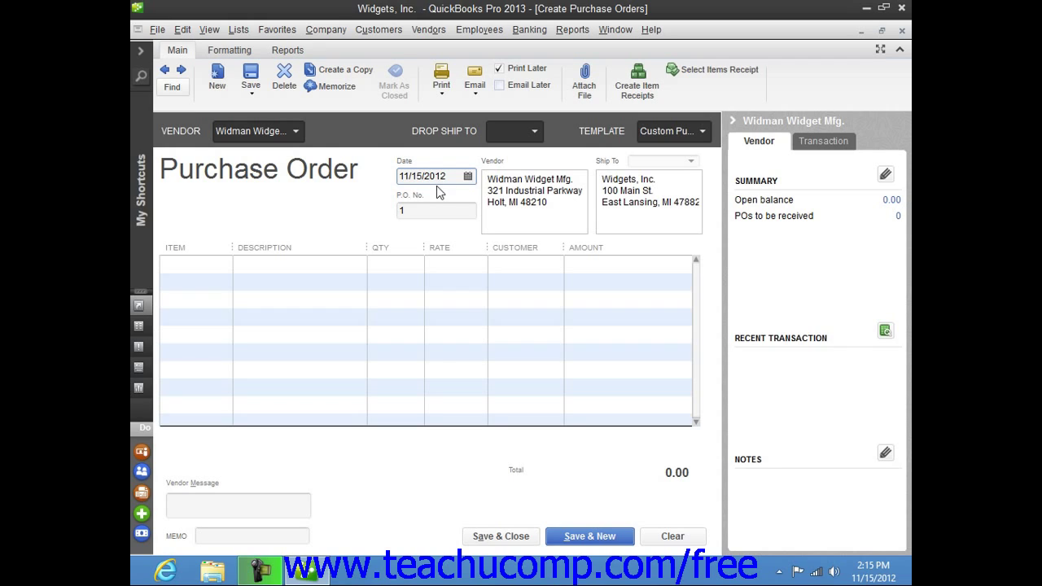
{"action": "left_click", "coordinate": [438, 207]}
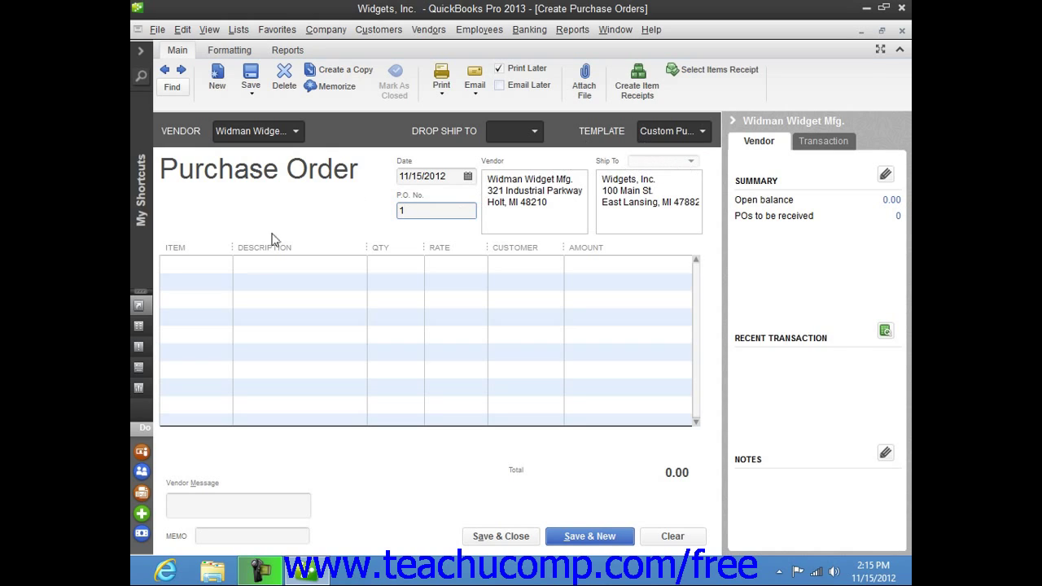
{"action": "left_click", "coordinate": [215, 263]}
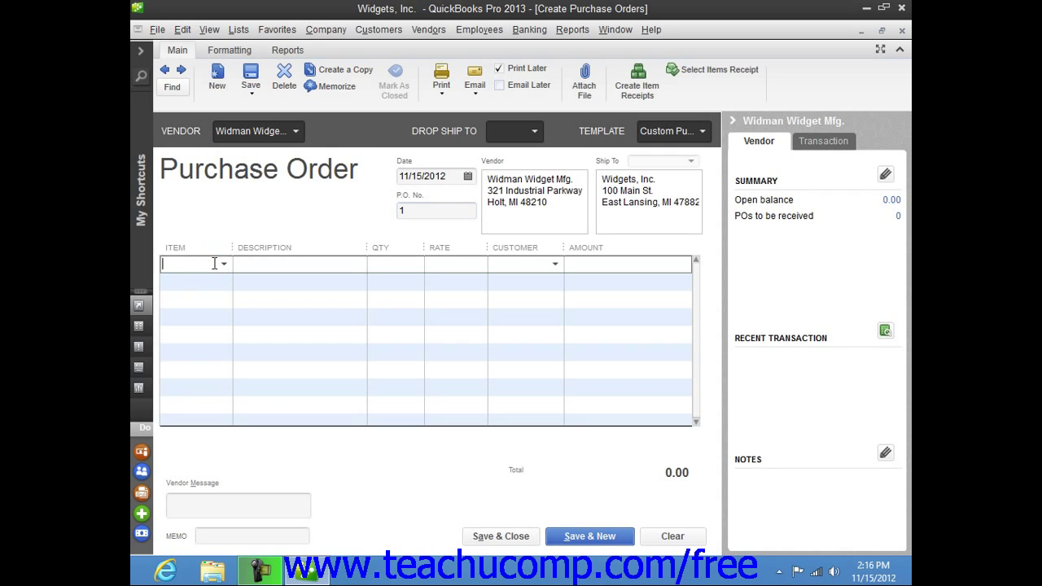
- Add a Widget- Industrial line with quantity 200 at 15.00, giving 3,000.00
{"action": "left_click", "coordinate": [224, 264]}
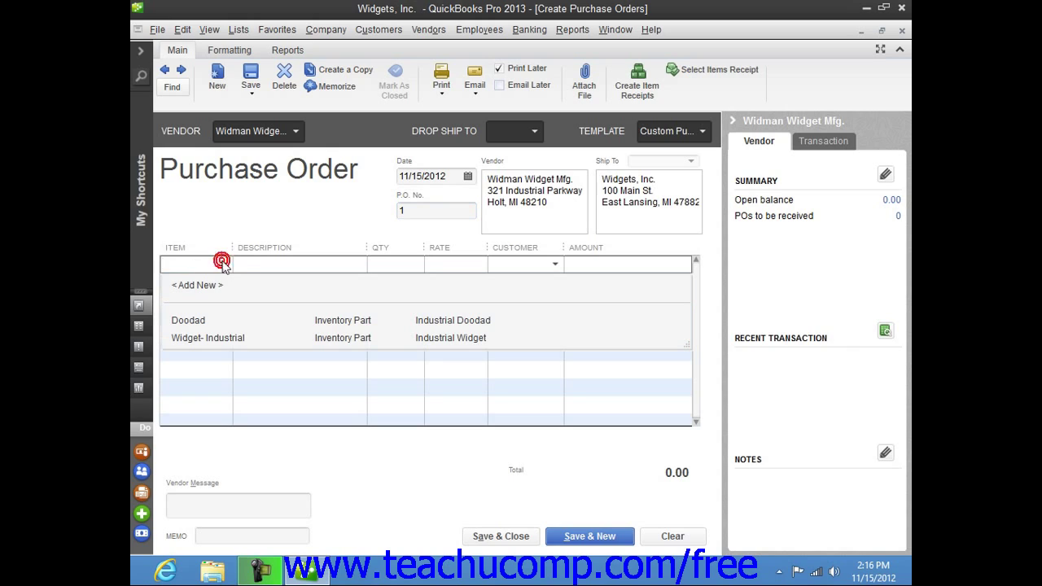
{"action": "left_click", "coordinate": [226, 338]}
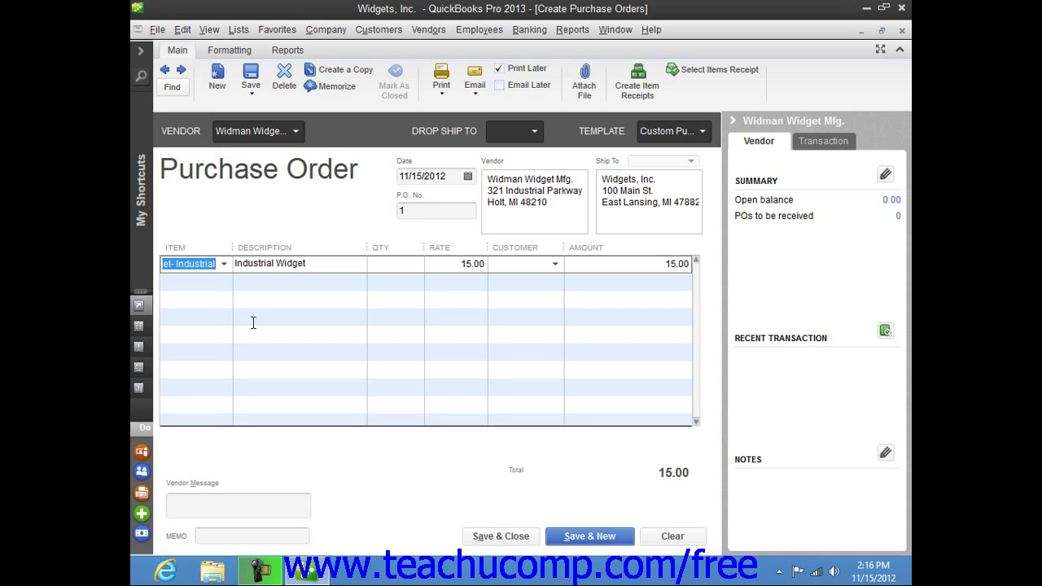
{"action": "left_click", "coordinate": [396, 265]}
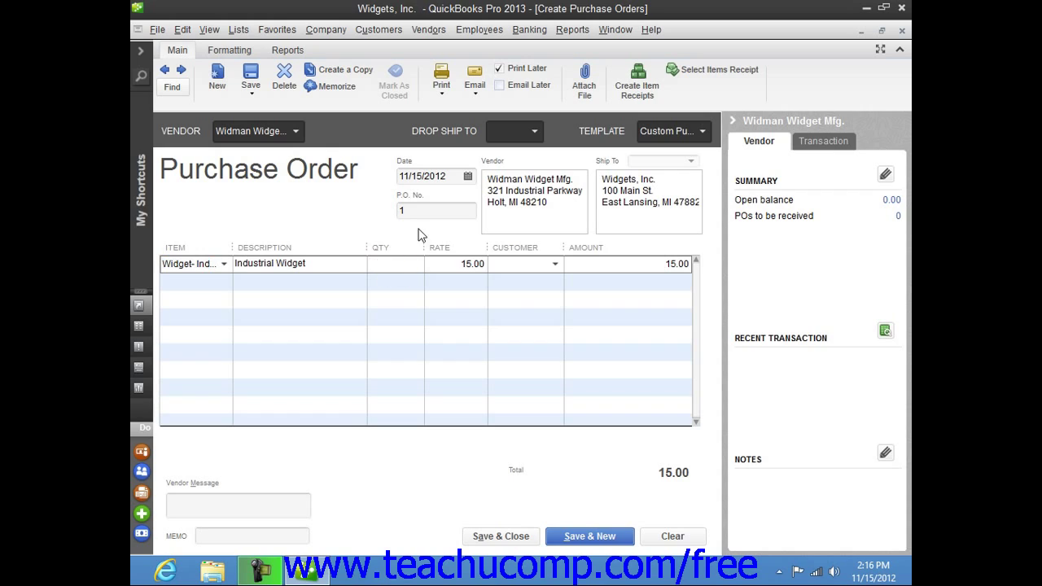
{"action": "type", "text": "200"}
{"action": "key", "text": "Tab"}
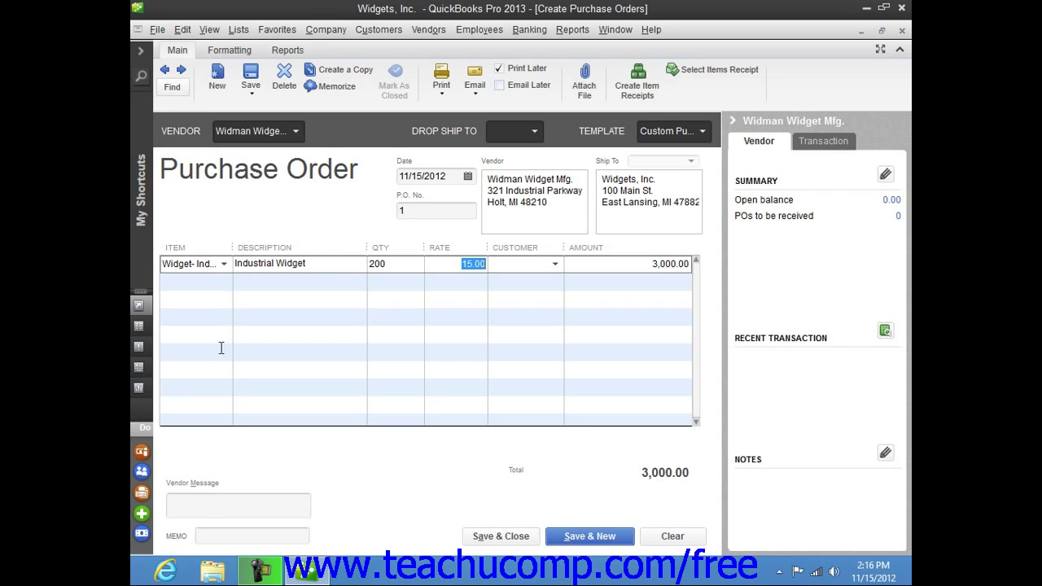
- Save and close the Widman Widget Mfg. purchase order, leaving vendor message and memo blank
{"action": "left_click", "coordinate": [208, 506]}
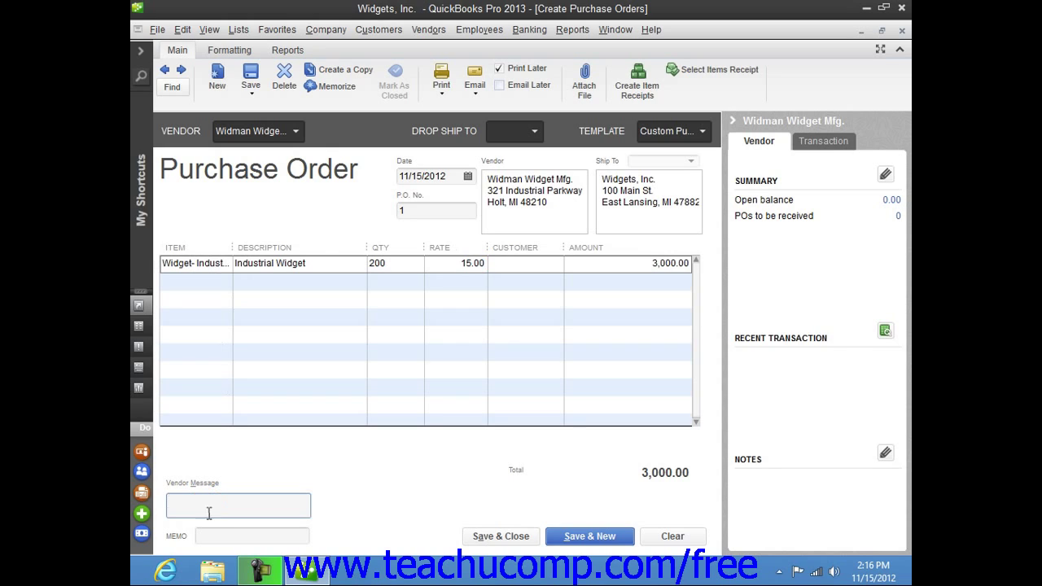
{"action": "left_click", "coordinate": [208, 537]}
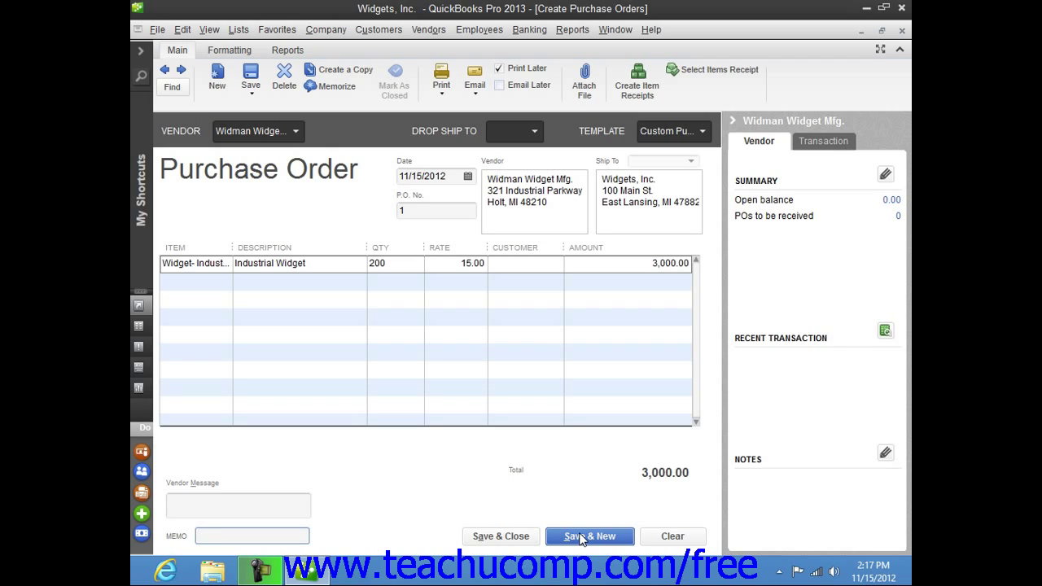
{"action": "left_click", "coordinate": [519, 537]}
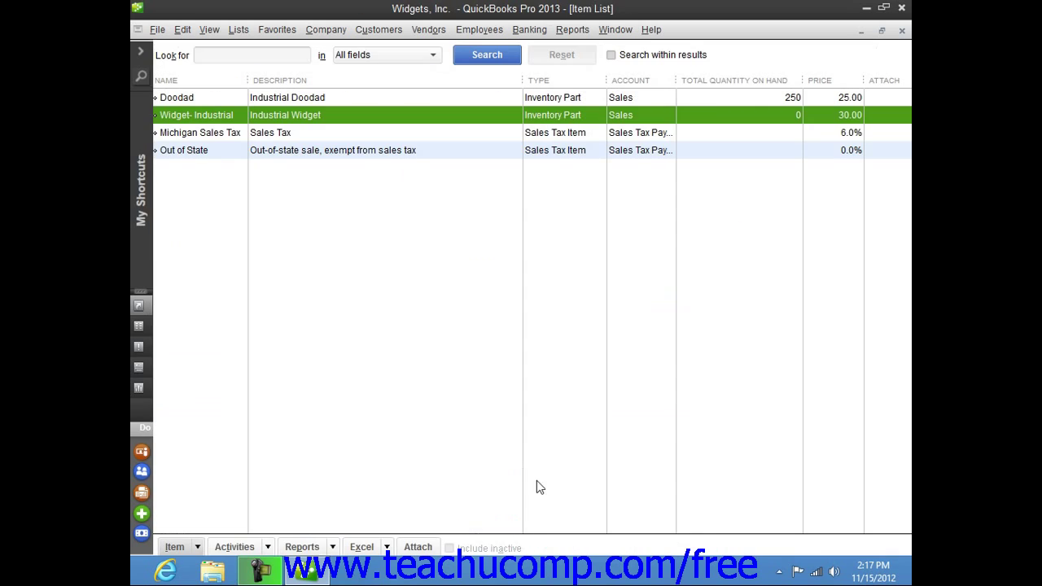
- Show the Chart of Accounts and scroll down to the Purchase Orders account
{"action": "left_click", "coordinate": [230, 34]}
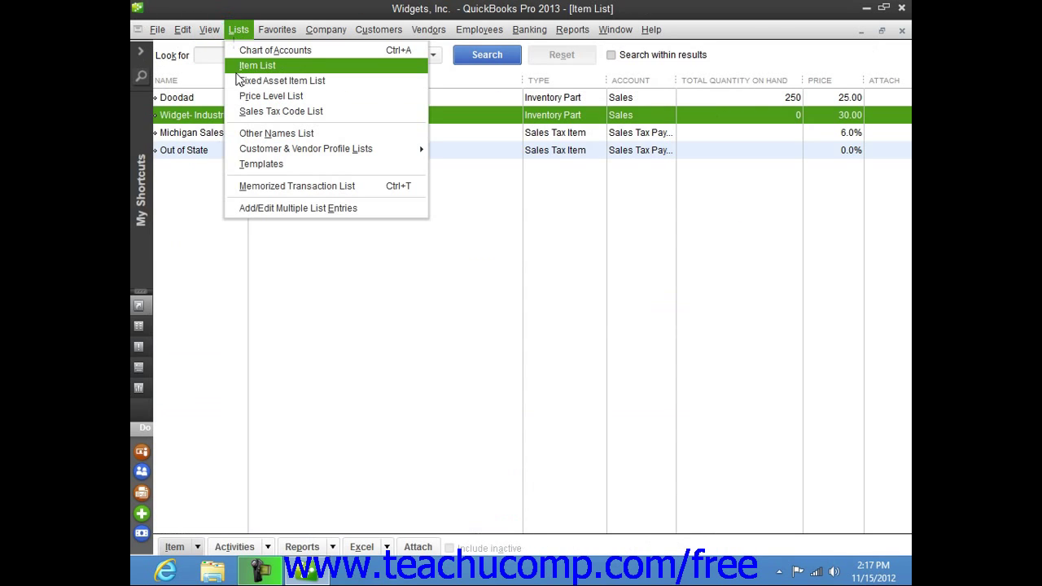
{"action": "left_click", "coordinate": [249, 50]}
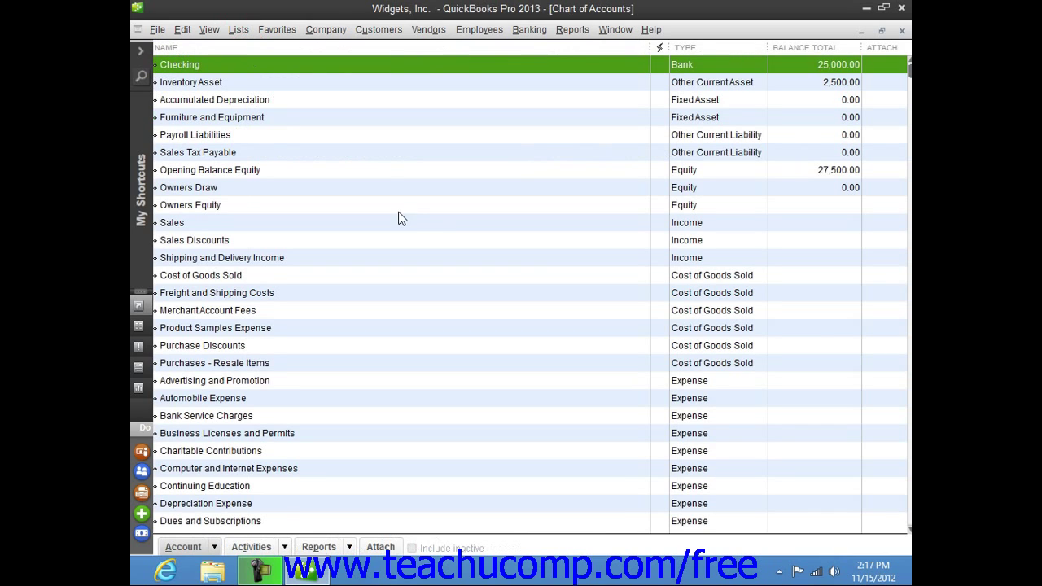
{"action": "scroll", "coordinate": [449, 270], "scroll_direction": "down", "scroll_amount": 1}
{"action": "scroll", "coordinate": [436, 269], "scroll_direction": "down", "scroll_amount": 6}
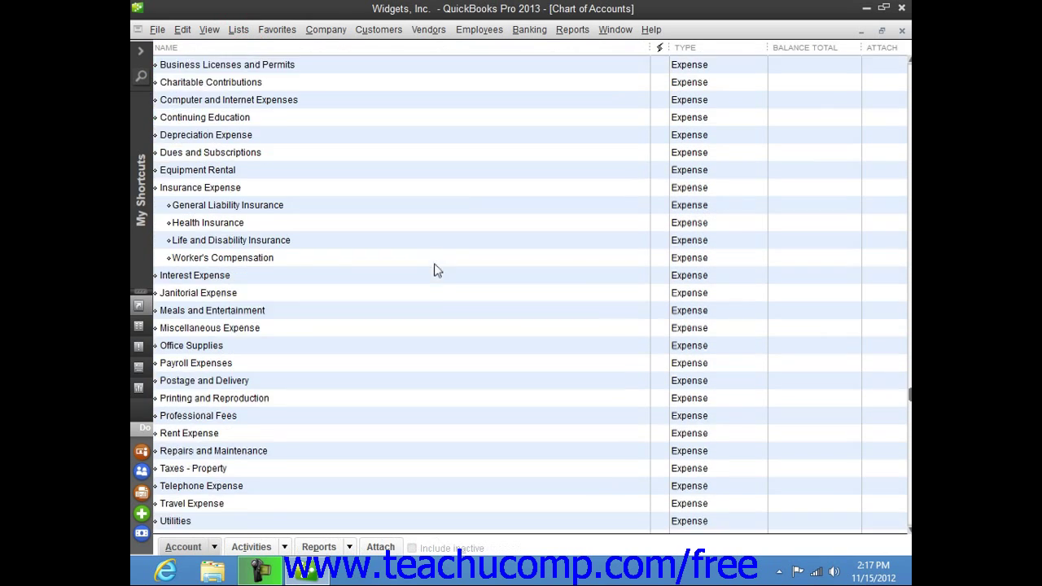
{"action": "scroll", "coordinate": [434, 269], "scroll_direction": "down", "scroll_amount": 3}
- Check the Purchase Orders QuickReport shows P.O. 1 for 3,000.00, then close it
{"action": "left_click", "coordinate": [253, 521]}
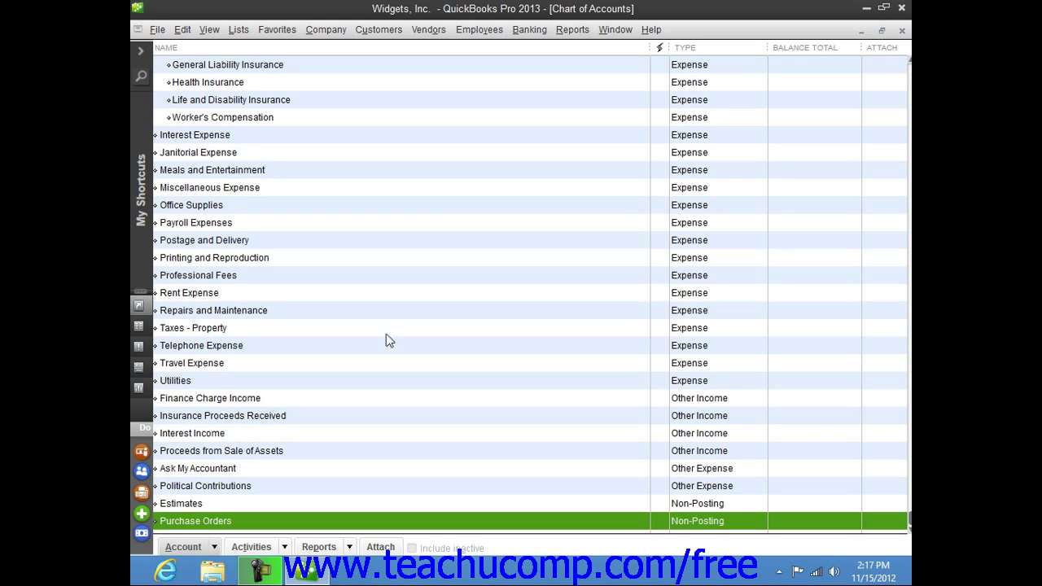
{"action": "double_click", "coordinate": [257, 521]}
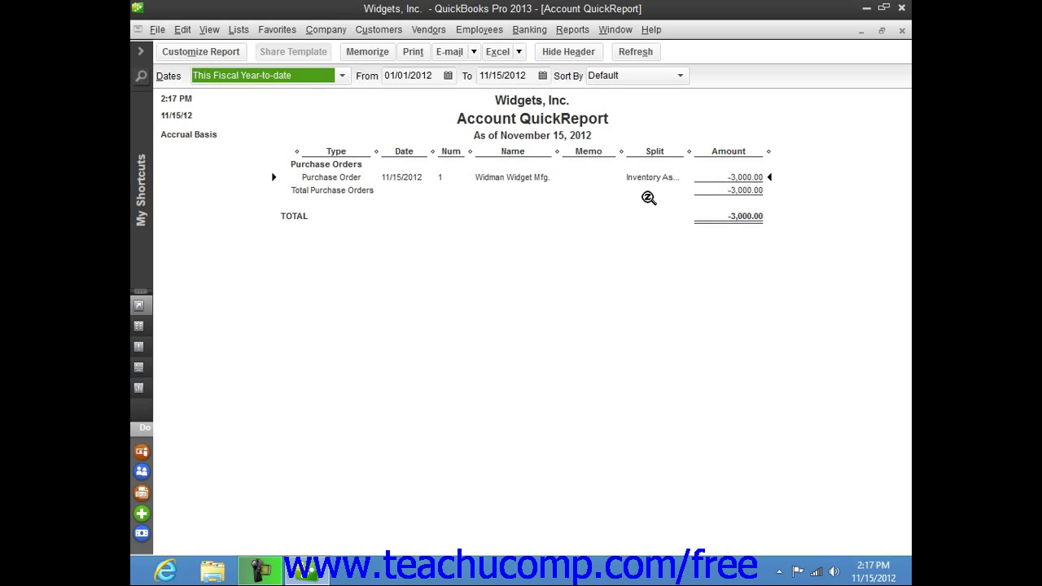
{"action": "left_click", "coordinate": [902, 30]}
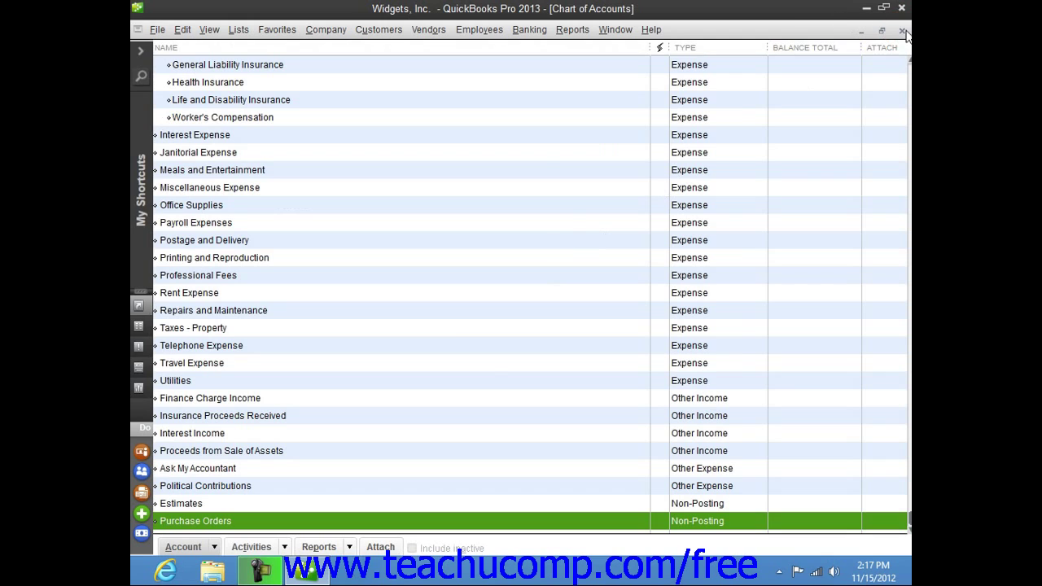
- Close the Chart of Accounts window to return to the Item List
{"action": "left_click", "coordinate": [902, 30]}
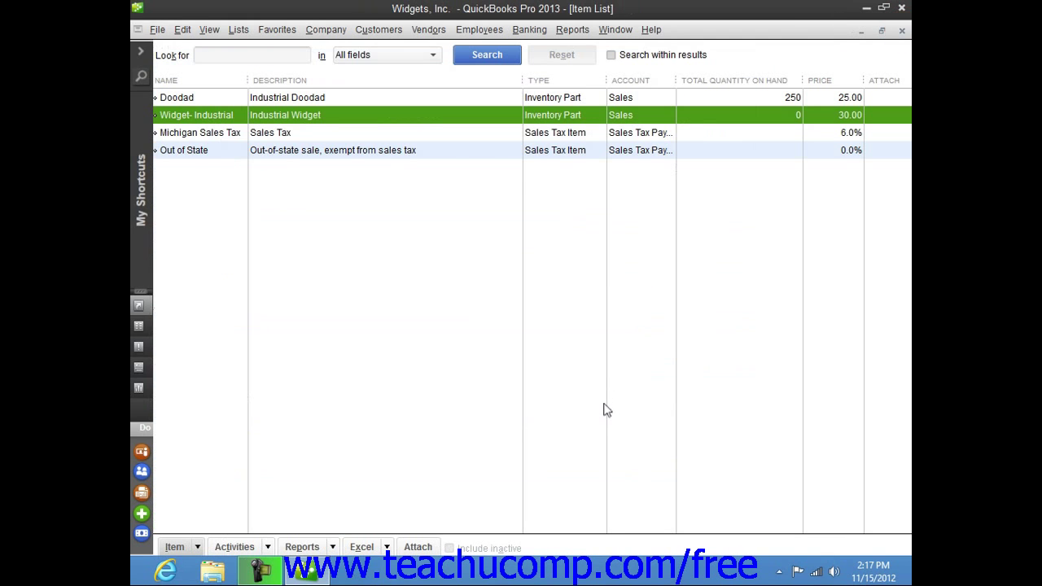